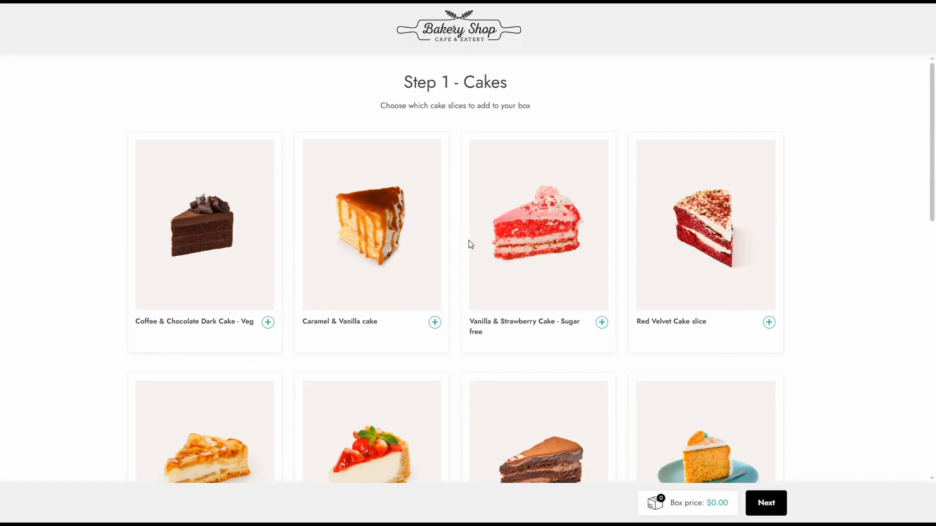
View the details of the Caramel & Vanilla cake, including its quantity and additional information, and close them.
{"action": "left_click", "coordinate": [369, 234]}
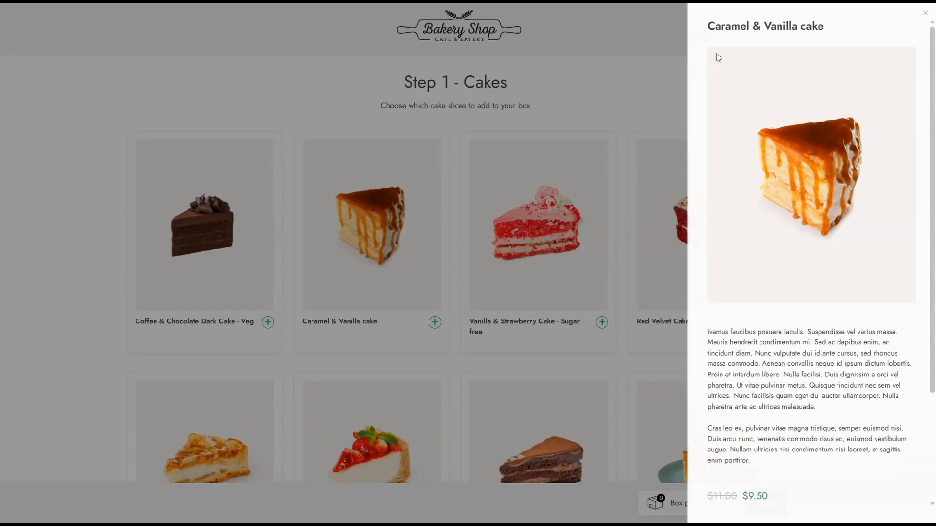
{"action": "scroll", "coordinate": [838, 349], "scroll_direction": "down", "scroll_amount": 3}
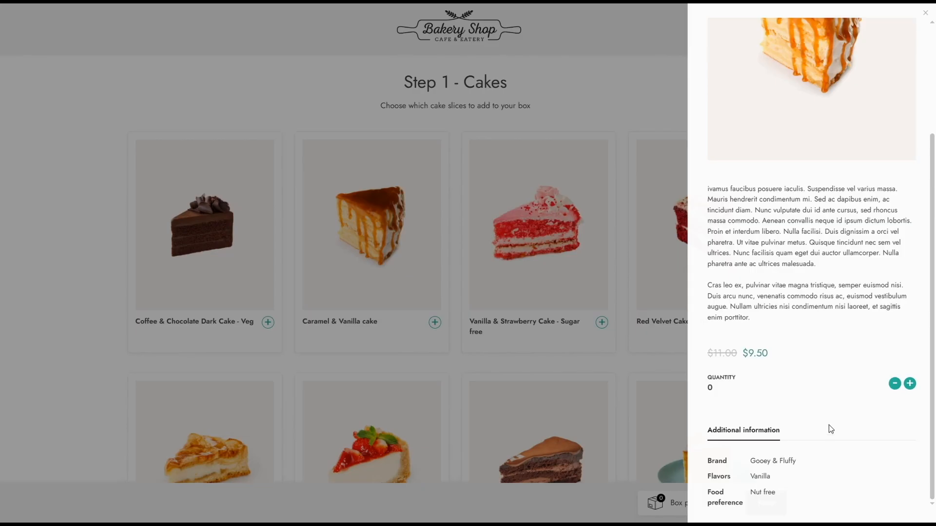
{"action": "left_click", "coordinate": [925, 13]}
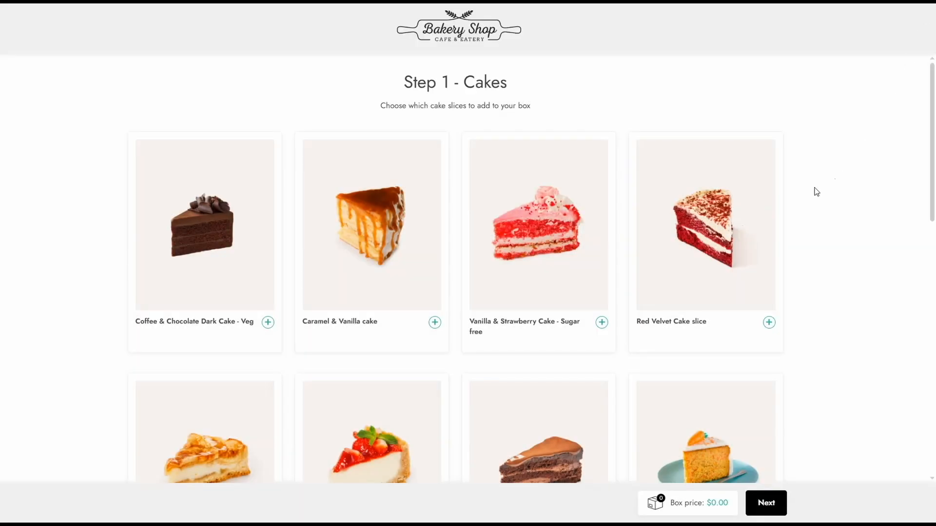
Add one Caramel & Vanilla cake and one Red Velvet Cake slice to the box, and continue to the ice cream step.
{"action": "left_click", "coordinate": [434, 323]}
{"action": "left_click", "coordinate": [768, 323]}
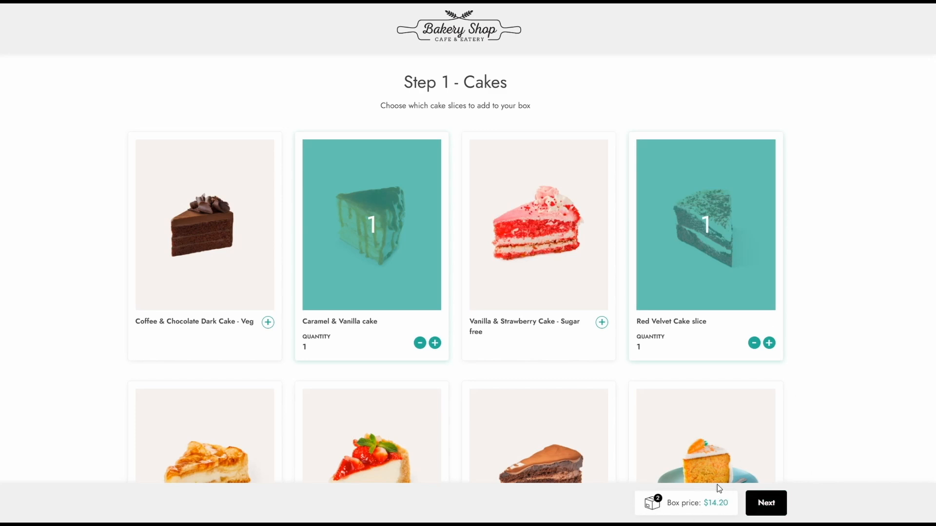
{"action": "left_click", "coordinate": [766, 503]}
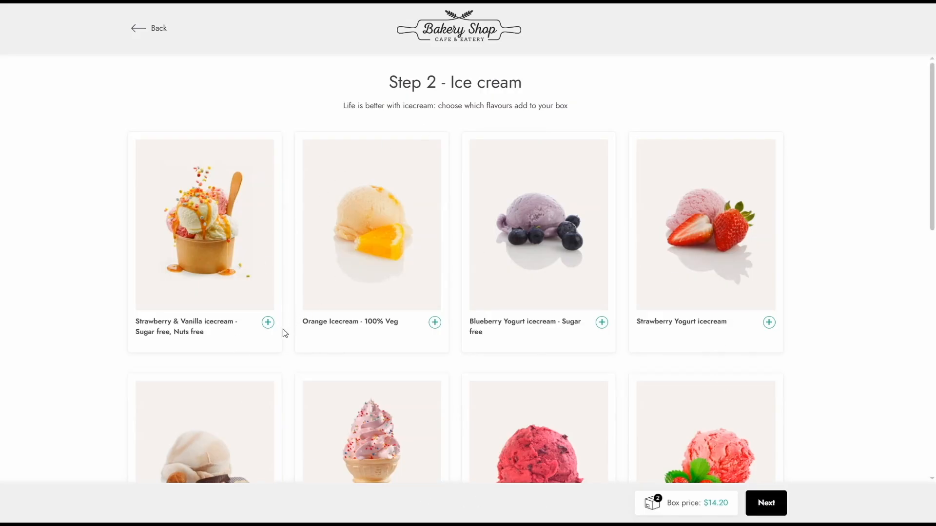
Add one sugar-free Strawberry & Vanilla icecream and one Chocolate & Nuts Yogurt icecream, and continue to the box summary.
{"action": "left_click", "coordinate": [268, 323]}
{"action": "scroll", "coordinate": [271, 330], "scroll_direction": "down", "scroll_amount": 3}
{"action": "left_click", "coordinate": [268, 433]}
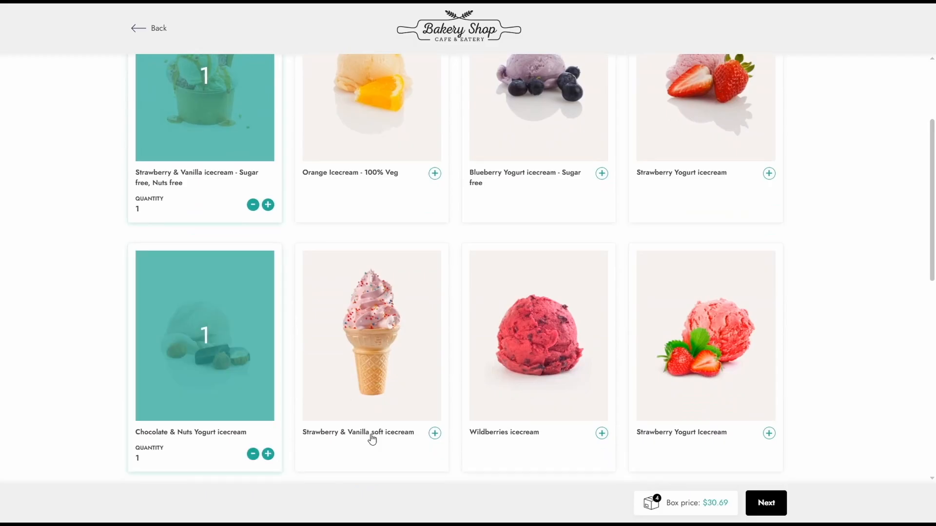
{"action": "left_click", "coordinate": [764, 499]}
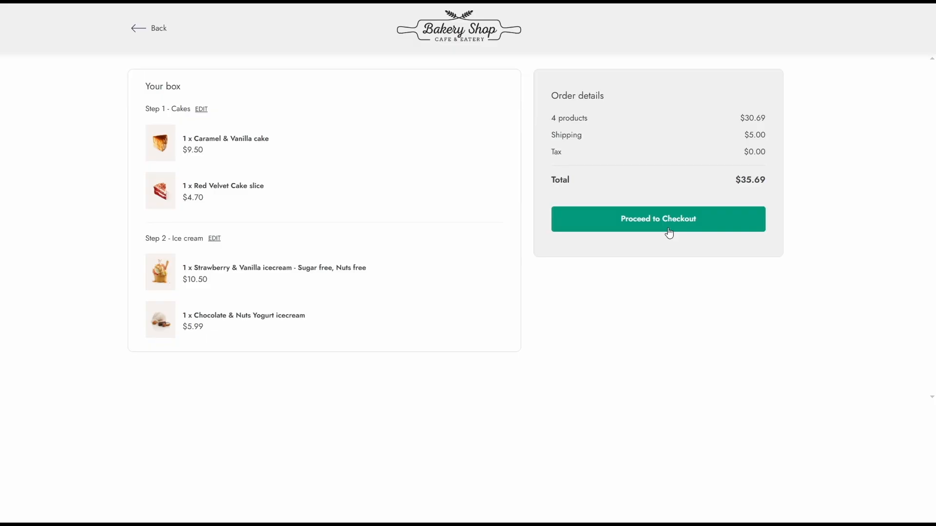
Edit the box's cake selection, replacing the Red Velvet Cake slice with one 3 Chocolates Cake slice - Veg.
{"action": "left_click", "coordinate": [199, 112]}
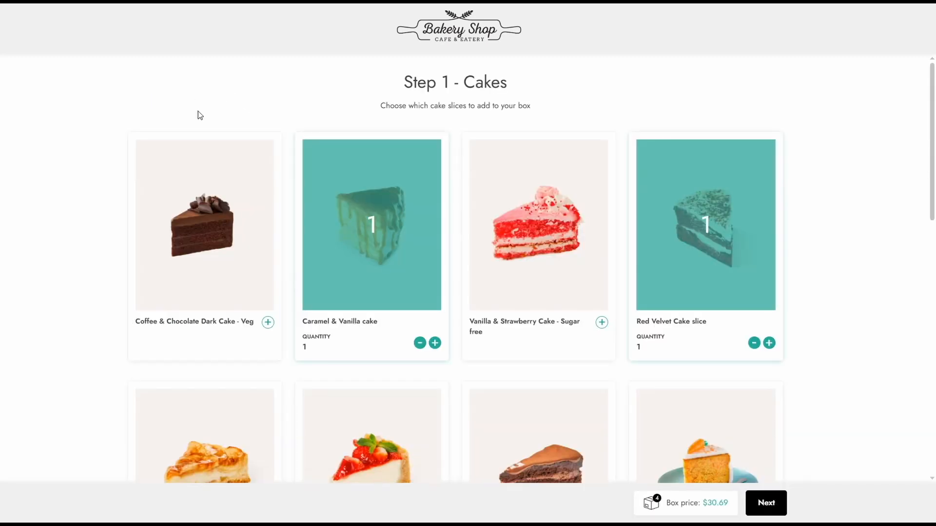
{"action": "left_click", "coordinate": [754, 342]}
{"action": "scroll", "coordinate": [755, 345], "scroll_direction": "down", "scroll_amount": 3}
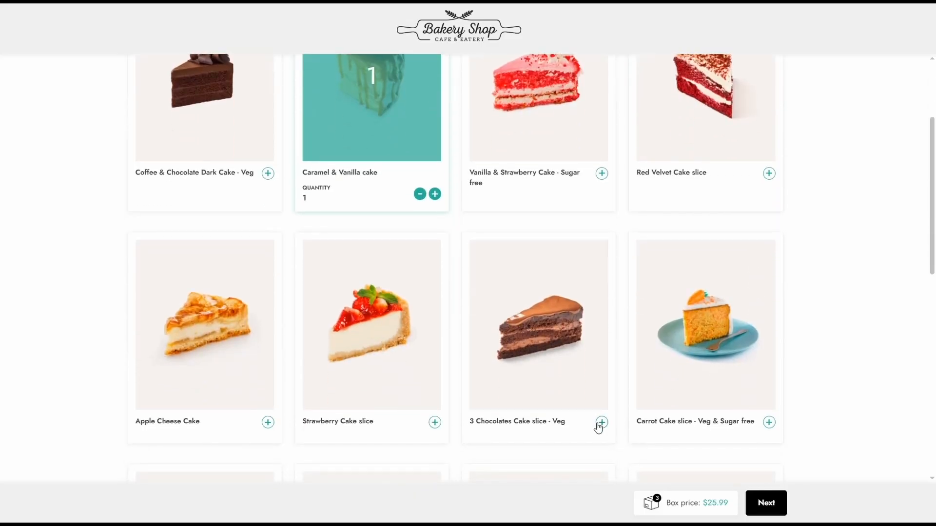
{"action": "left_click", "coordinate": [602, 422]}
{"action": "left_click", "coordinate": [766, 503]}
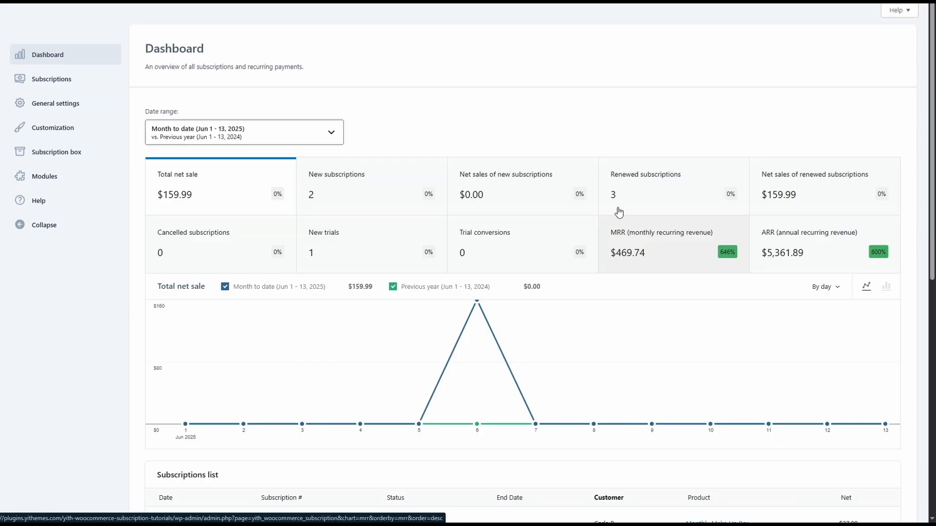
Check the Subscription box module in the subscription plugin and review its logo, label, color and pagination settings.
{"action": "left_click", "coordinate": [74, 181]}
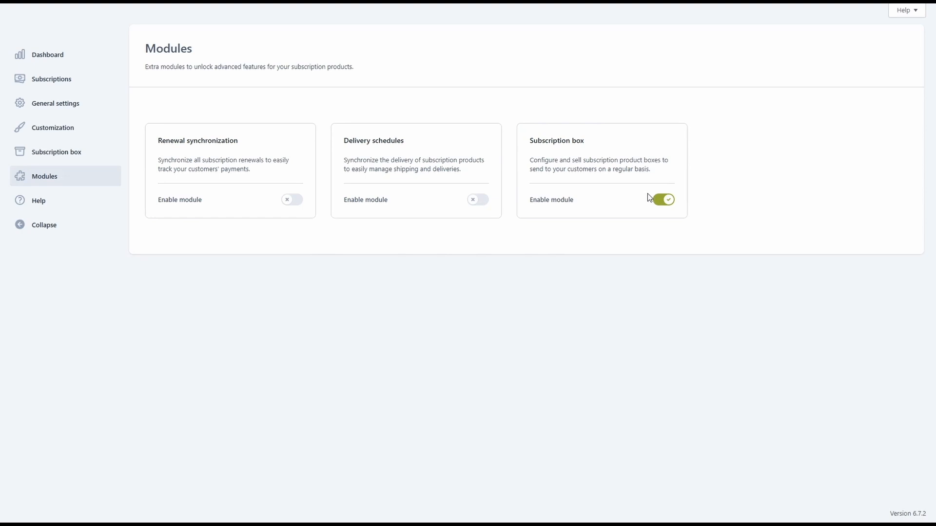
{"action": "left_click", "coordinate": [55, 155]}
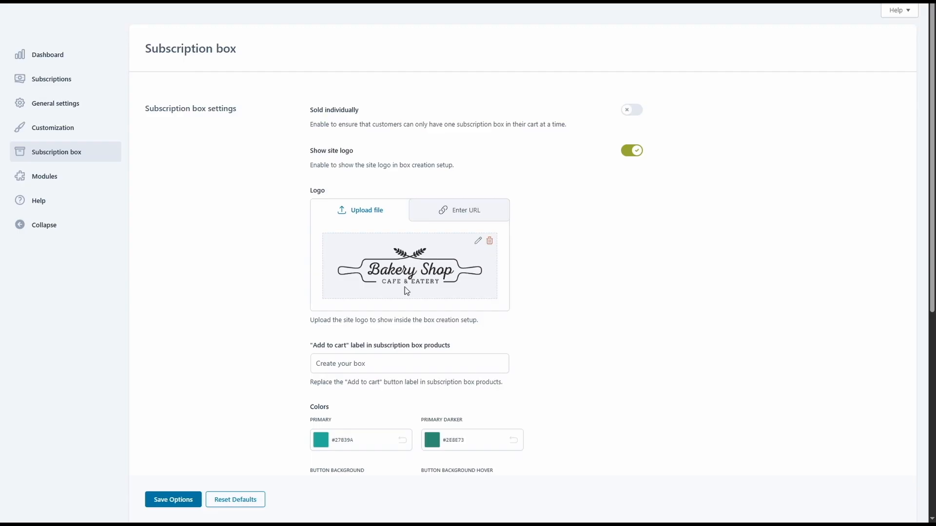
{"action": "scroll", "coordinate": [407, 291], "scroll_direction": "down", "scroll_amount": 3}
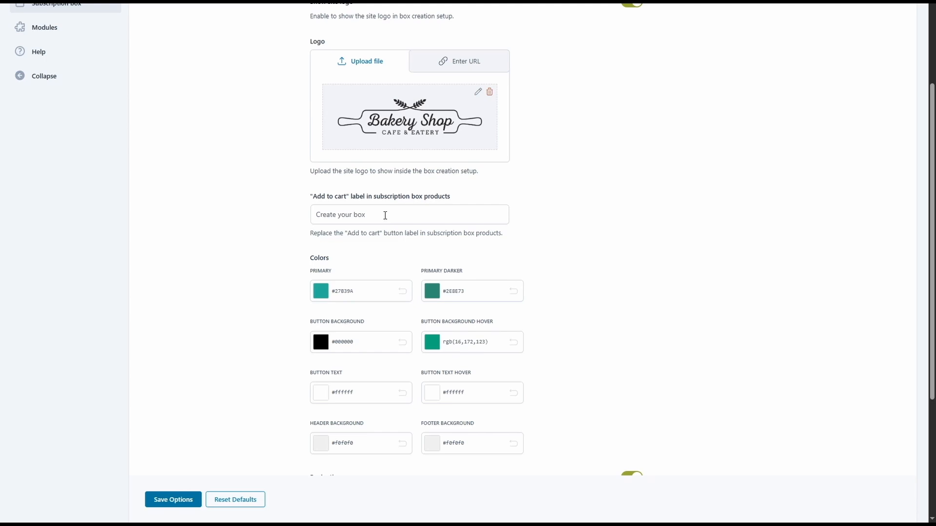
{"action": "scroll", "coordinate": [385, 215], "scroll_direction": "down", "scroll_amount": 2}
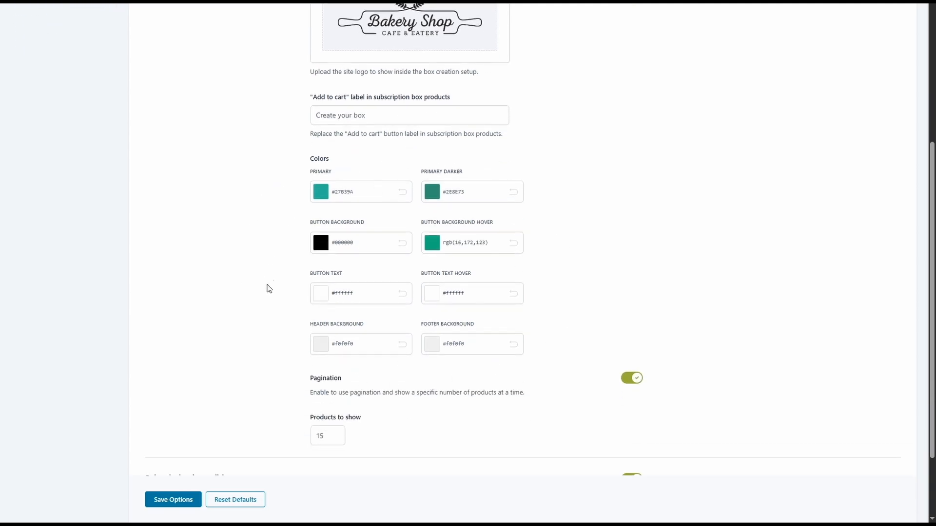
{"action": "scroll", "coordinate": [287, 351], "scroll_direction": "down", "scroll_amount": 2}
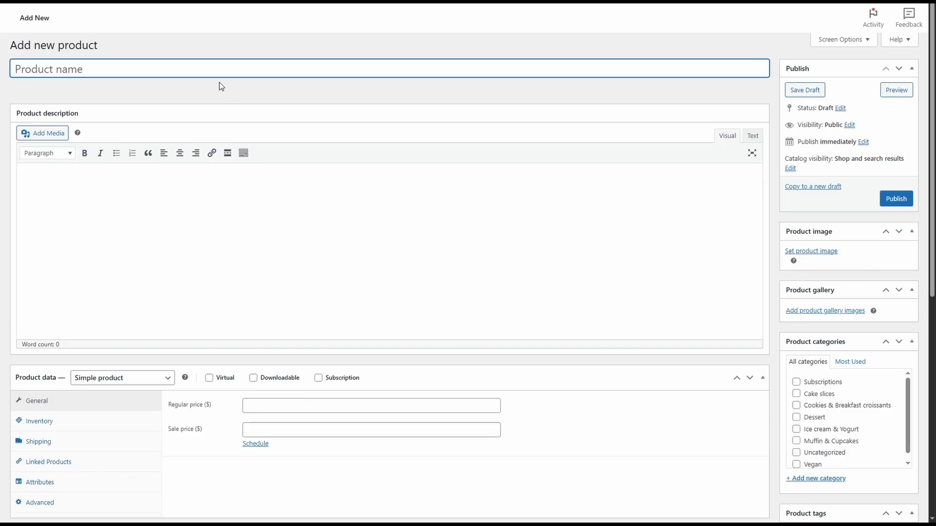
Name the new product "Pastries box" and set its product type to Subscription box.
{"action": "type", "text": "Pastries box"}
{"action": "left_click", "coordinate": [151, 359]}
{"action": "scroll", "coordinate": [149, 355], "scroll_direction": "down", "scroll_amount": 3}
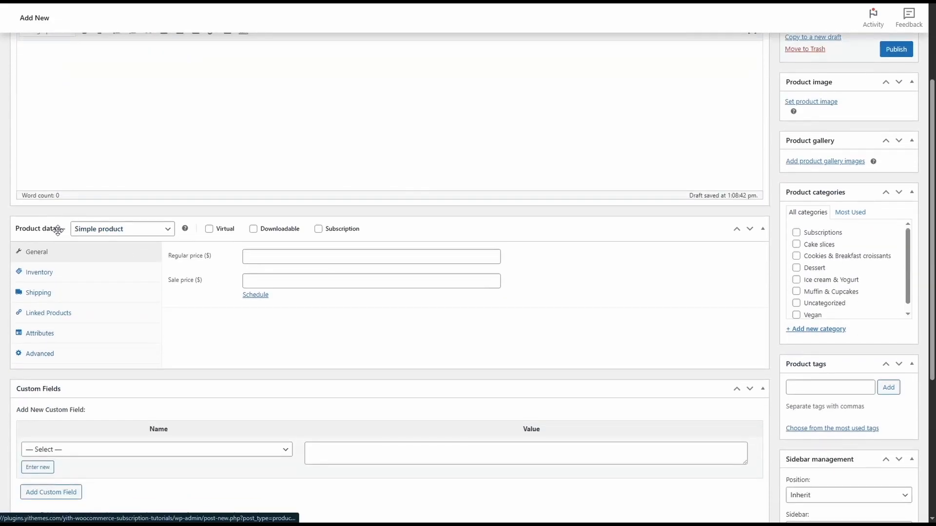
{"action": "left_click", "coordinate": [113, 238]}
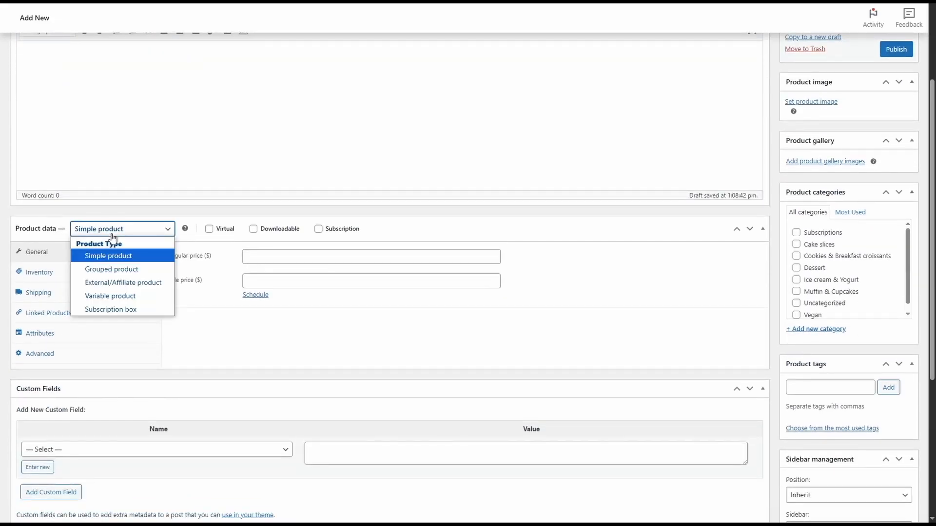
{"action": "left_click", "coordinate": [112, 310]}
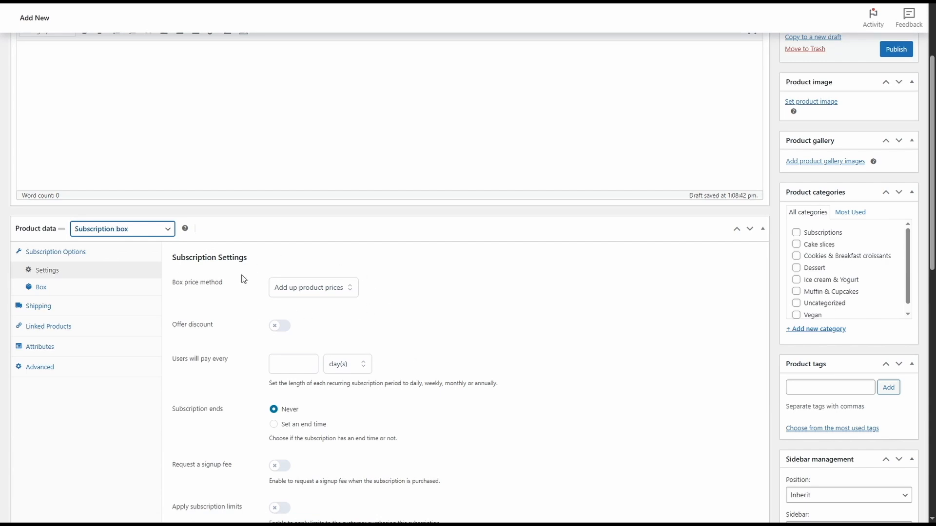
Try a fixed box price of $20, and return the price method to Add up product prices.
{"action": "left_click", "coordinate": [297, 294]}
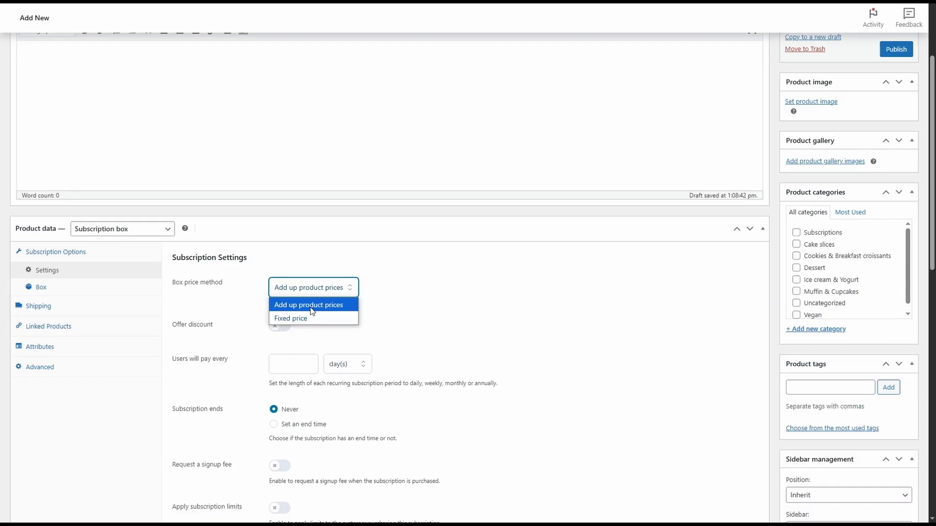
{"action": "left_click", "coordinate": [315, 319]}
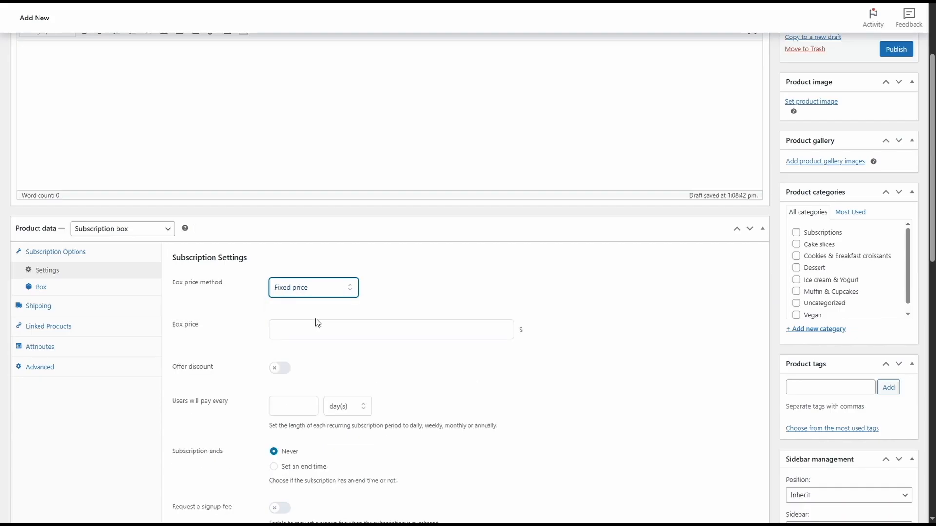
{"action": "left_click", "coordinate": [317, 324]}
{"action": "type", "text": "20"}
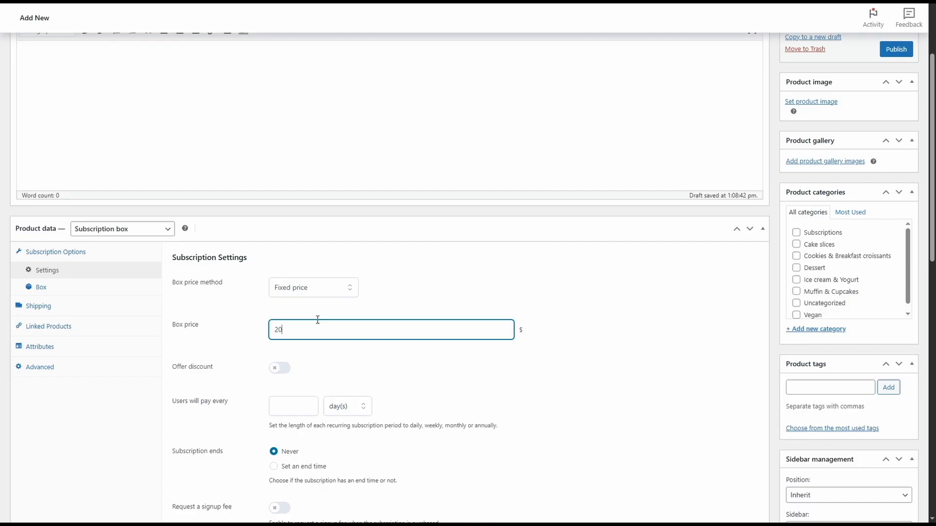
{"action": "left_click", "coordinate": [319, 294]}
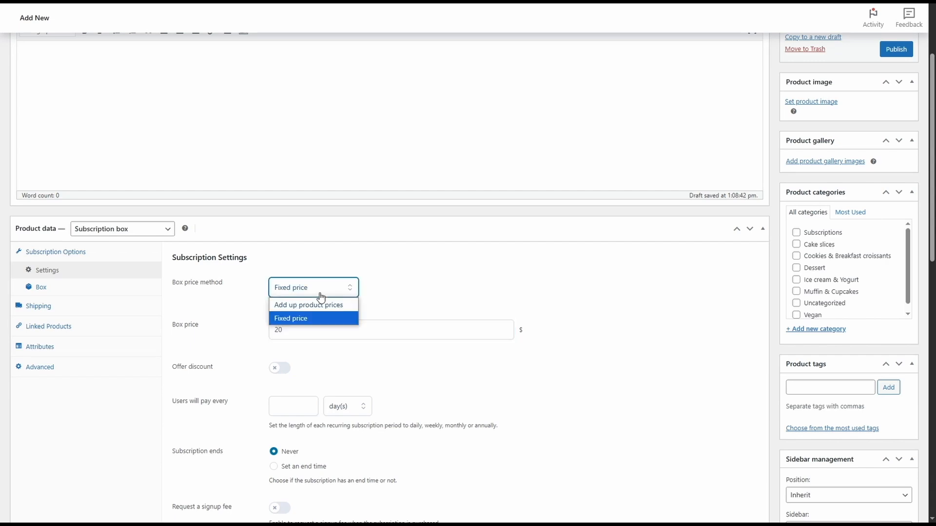
{"action": "left_click", "coordinate": [317, 304]}
Try the discount offer to view its fixed and percentage amount types, and turn it off again.
{"action": "left_click", "coordinate": [281, 326]}
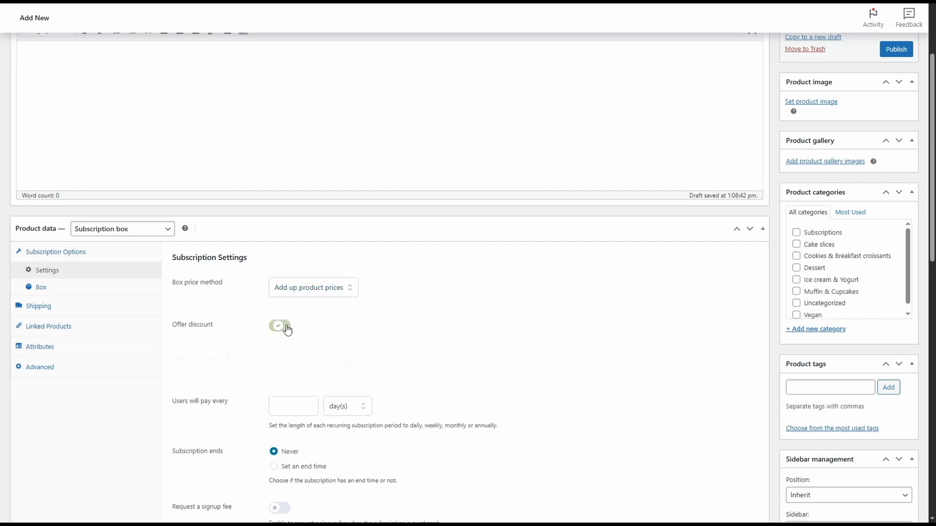
{"action": "left_click", "coordinate": [350, 366]}
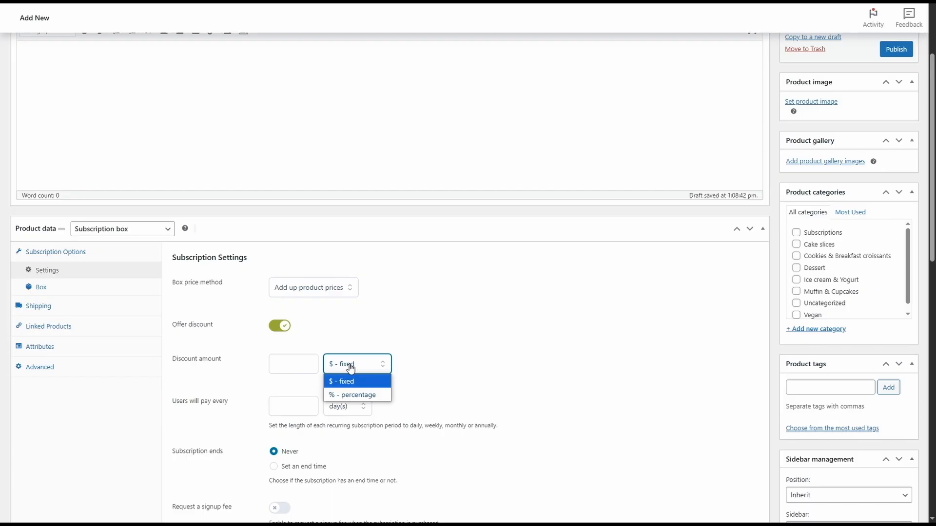
{"action": "left_click", "coordinate": [285, 327]}
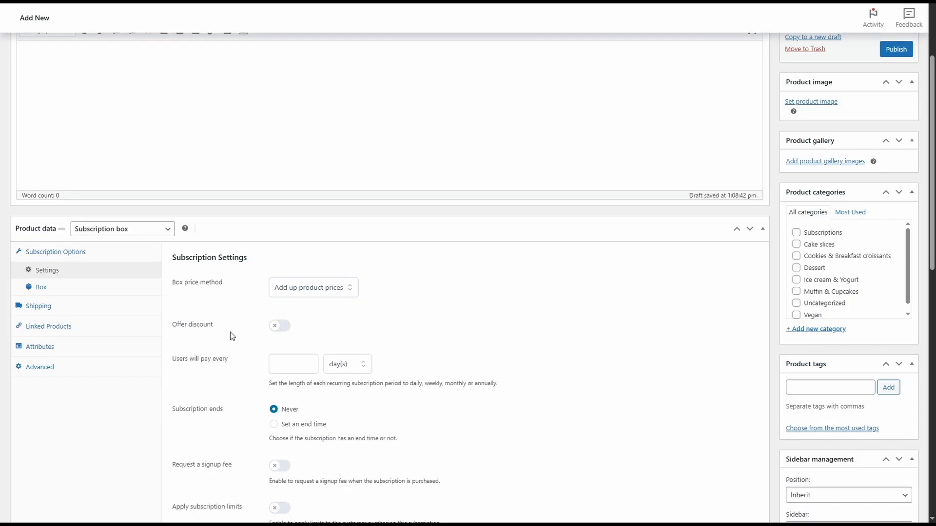
Set the subscription's recurring payment interval to every 1 week.
{"action": "scroll", "coordinate": [226, 334], "scroll_direction": "down", "scroll_amount": 2}
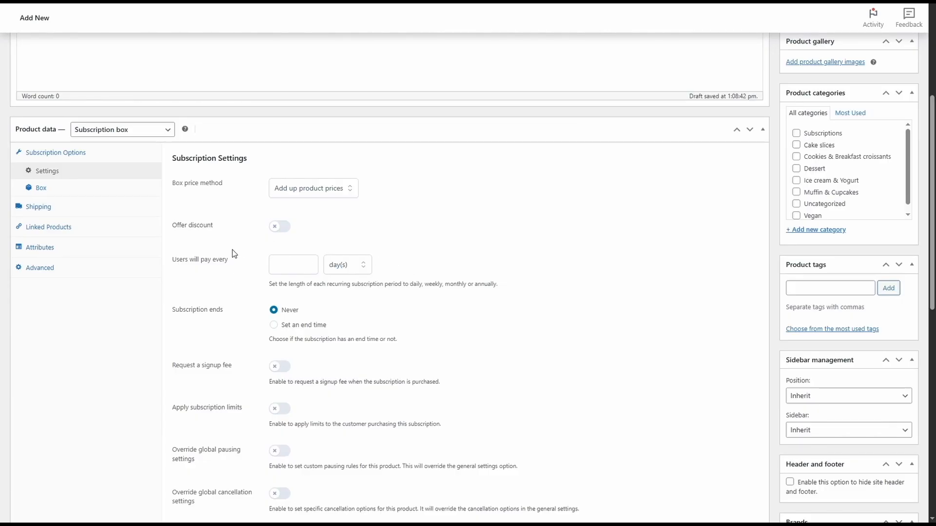
{"action": "left_click", "coordinate": [273, 265]}
{"action": "type", "text": "1"}
{"action": "left_click", "coordinate": [344, 265]}
{"action": "left_click", "coordinate": [343, 295]}
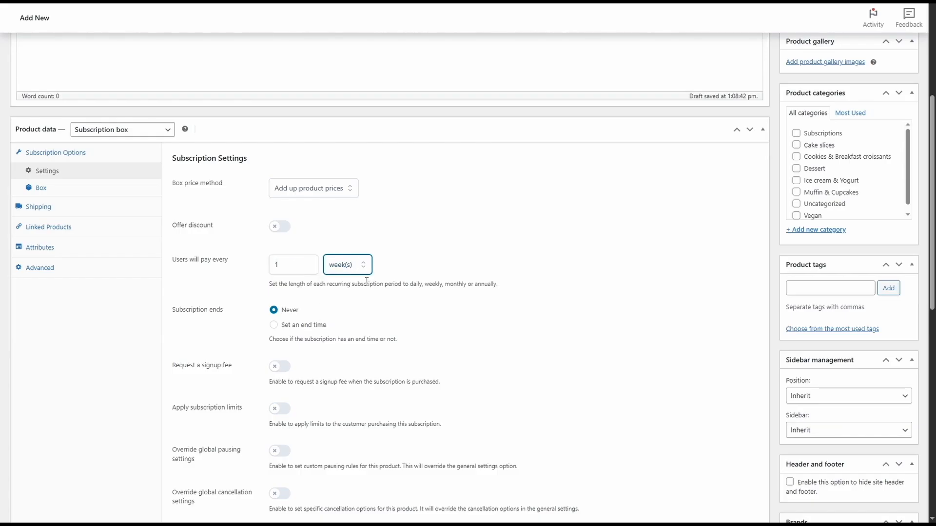
{"action": "left_click", "coordinate": [367, 281]}
Try the signup fee and subscription limit options to inspect their settings, and turn both off again.
{"action": "scroll", "coordinate": [366, 281], "scroll_direction": "down", "scroll_amount": 1}
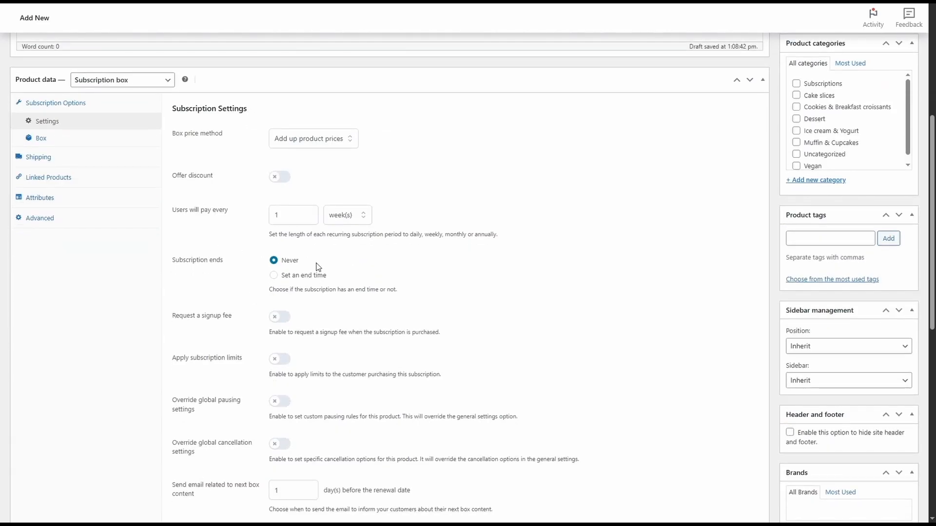
{"action": "scroll", "coordinate": [323, 282], "scroll_direction": "down", "scroll_amount": 2}
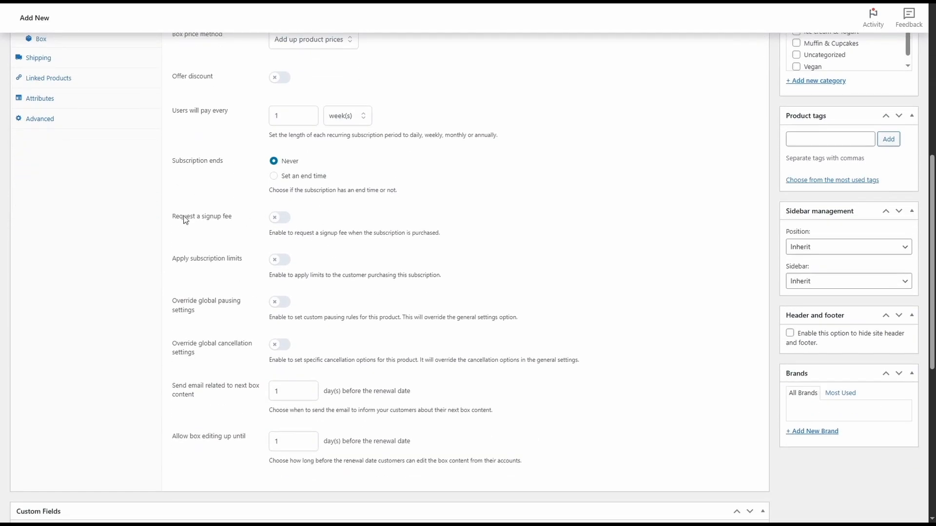
{"action": "left_click", "coordinate": [276, 220]}
{"action": "left_click", "coordinate": [276, 220]}
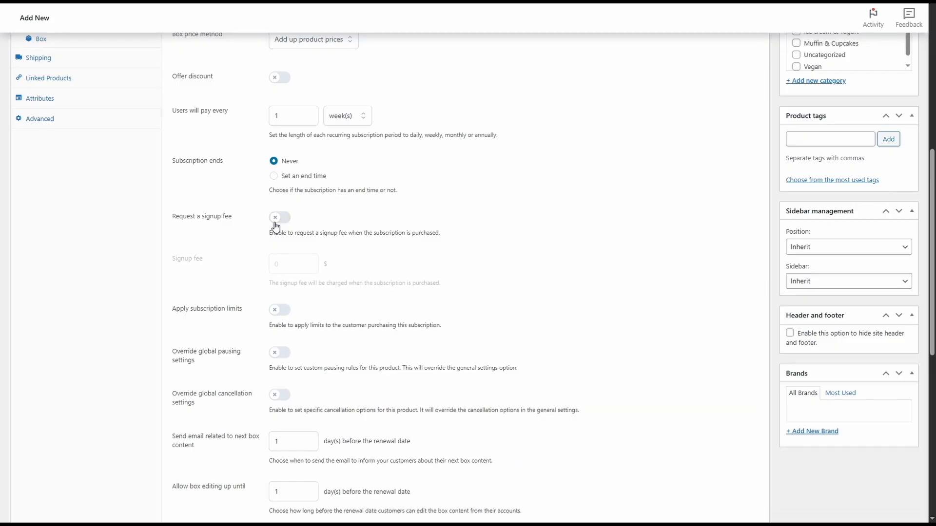
{"action": "left_click", "coordinate": [278, 263]}
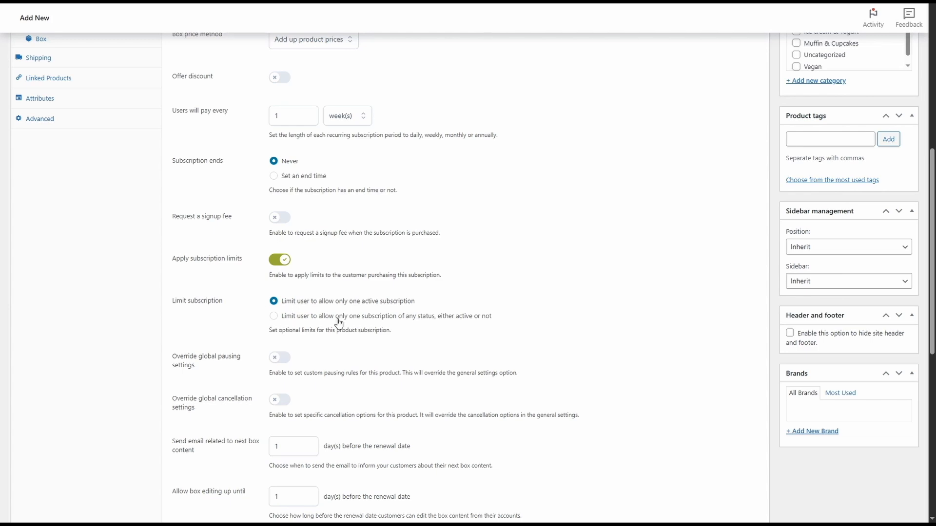
{"action": "left_click", "coordinate": [280, 260]}
Override the global pausing and cancellation settings, and allow the user to cancel the subscription with certain limits.
{"action": "scroll", "coordinate": [278, 263], "scroll_direction": "down", "scroll_amount": 1}
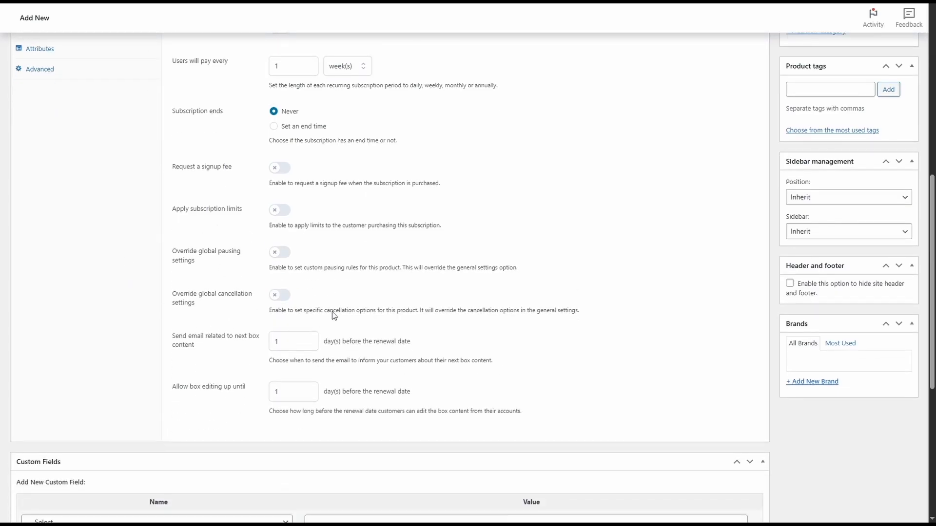
{"action": "left_click", "coordinate": [271, 253]}
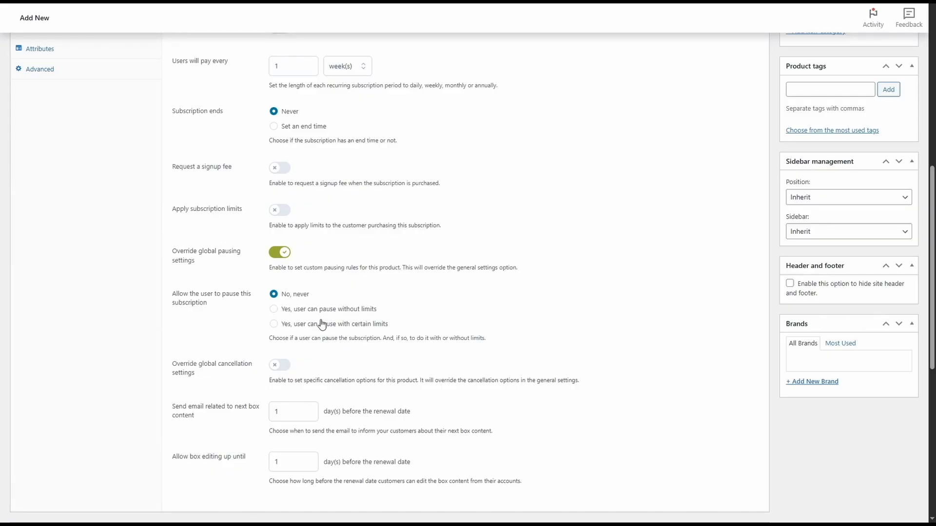
{"action": "scroll", "coordinate": [319, 322], "scroll_direction": "down", "scroll_amount": 2}
{"action": "left_click", "coordinate": [272, 268]}
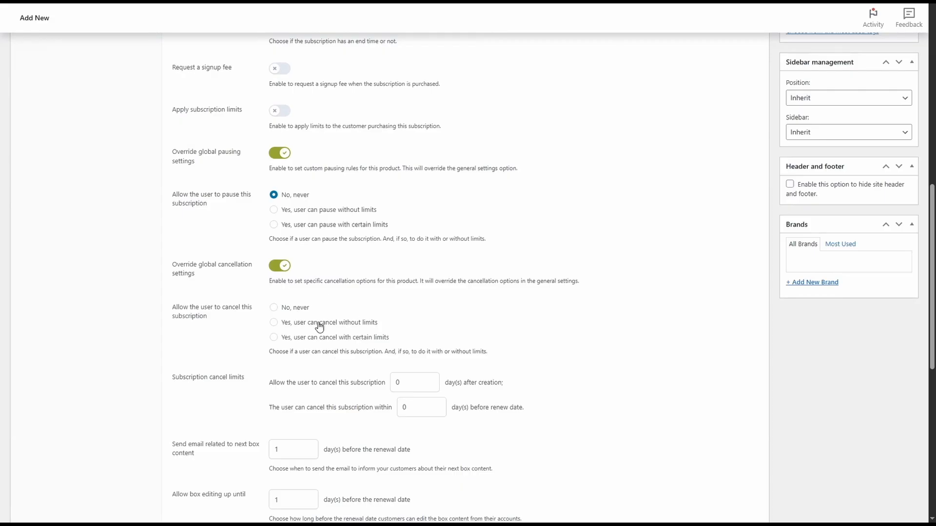
{"action": "scroll", "coordinate": [318, 327], "scroll_direction": "down", "scroll_amount": 2}
{"action": "left_click", "coordinate": [329, 239]}
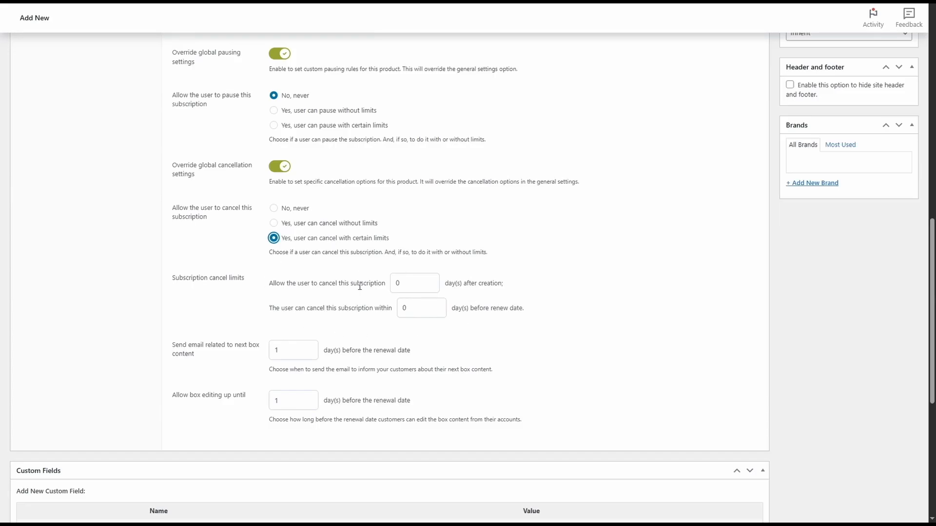
Set the cancellation limits to 30 days after creation and within 2 days before the renew date.
{"action": "left_click", "coordinate": [400, 284]}
{"action": "type", "text": "30"}
{"action": "double_click", "coordinate": [416, 311]}
{"action": "type", "text": "2"}
{"action": "left_click", "coordinate": [437, 336]}
Set both the next-box-content email and the box editing cutoff to 2 days before the renewal date.
{"action": "double_click", "coordinate": [288, 352]}
{"action": "type", "text": "2"}
{"action": "double_click", "coordinate": [290, 399]}
{"action": "type", "text": "2"}
Open the box creation settings and make Step #1 show the specific category Cake slices.
{"action": "scroll", "coordinate": [332, 387], "scroll_direction": "up", "scroll_amount": 10}
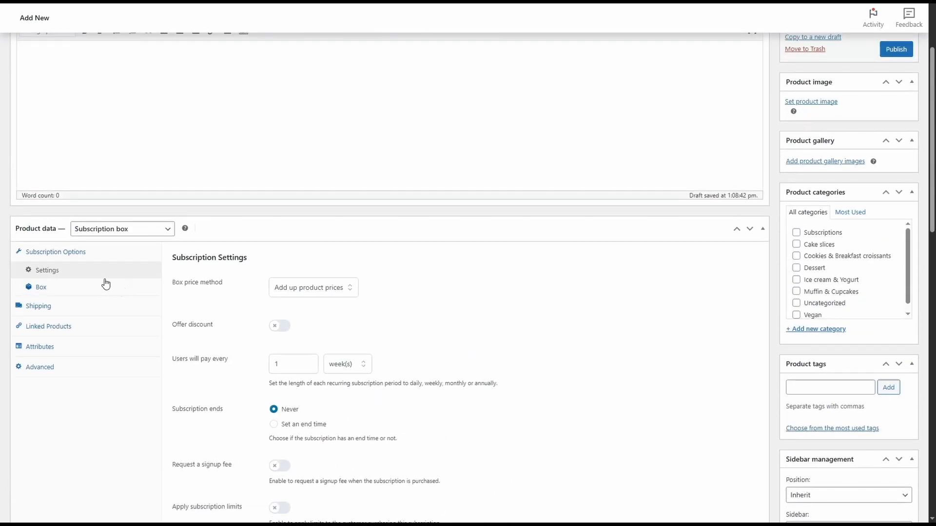
{"action": "left_click", "coordinate": [102, 288]}
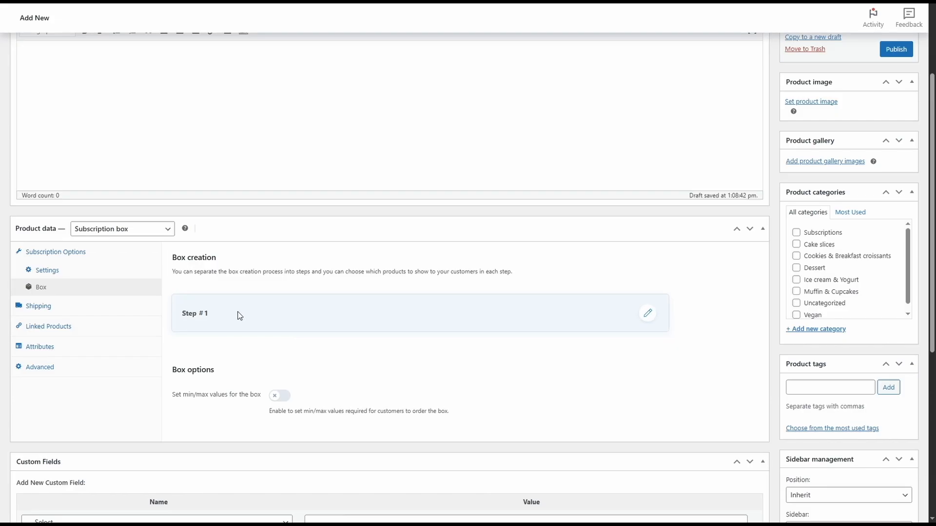
{"action": "left_click", "coordinate": [646, 313]}
{"action": "scroll", "coordinate": [644, 311], "scroll_direction": "down", "scroll_amount": 4}
{"action": "left_click", "coordinate": [417, 161]}
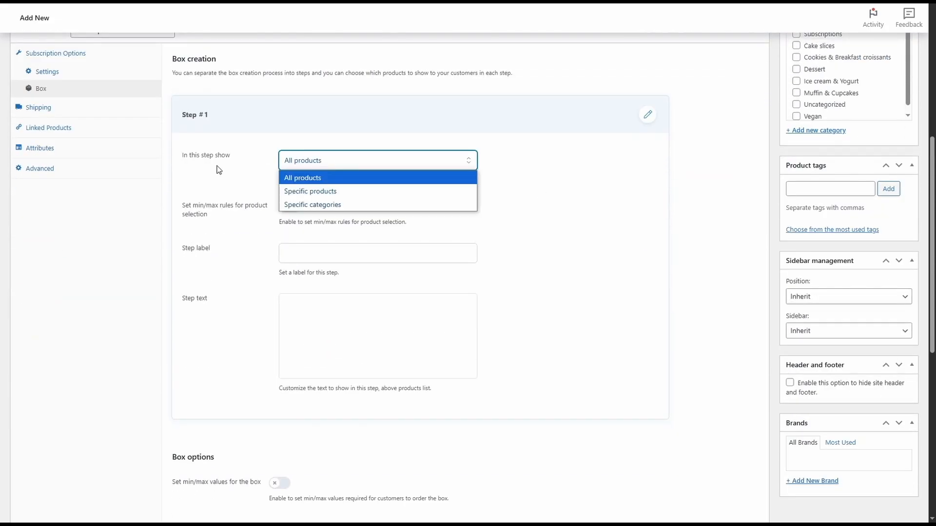
{"action": "left_click", "coordinate": [304, 191]}
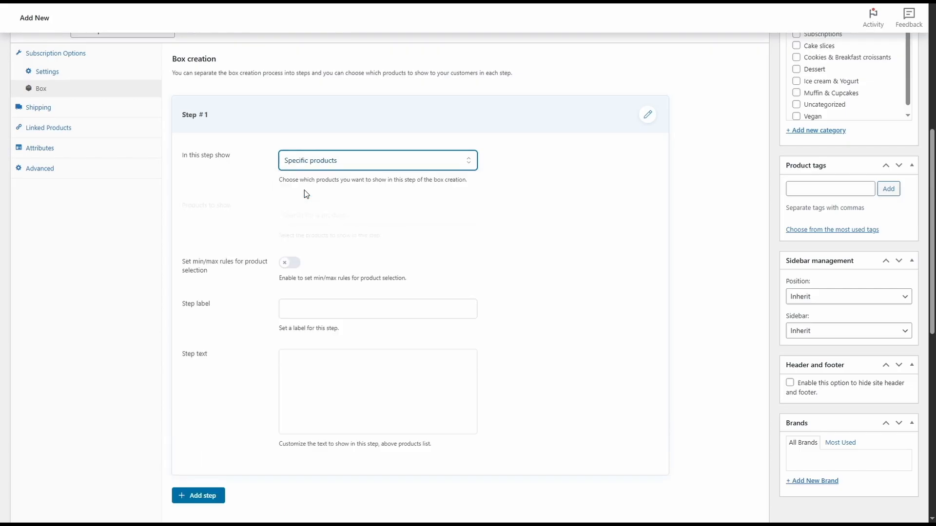
{"action": "left_click", "coordinate": [314, 161]}
{"action": "left_click", "coordinate": [316, 208]}
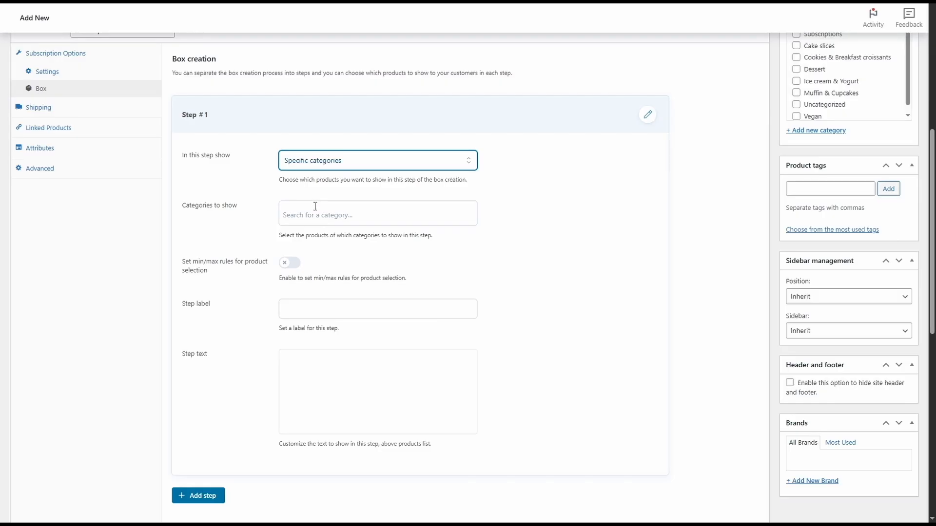
{"action": "left_click", "coordinate": [314, 213]}
{"action": "type", "text": "cake"}
{"action": "left_click", "coordinate": [319, 257]}
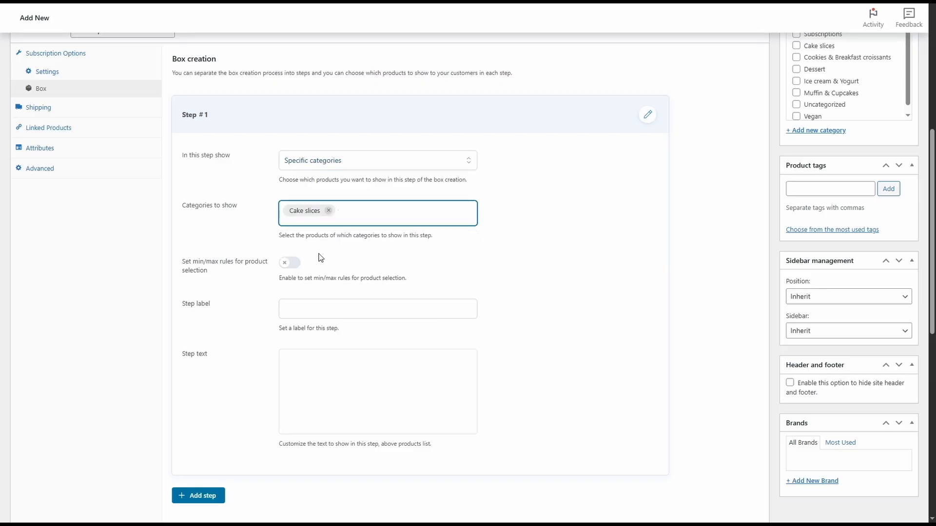
Enable product selection rules for Step #1 with min 1, max 3, and max 1 unit of the same product.
{"action": "left_click", "coordinate": [290, 264]}
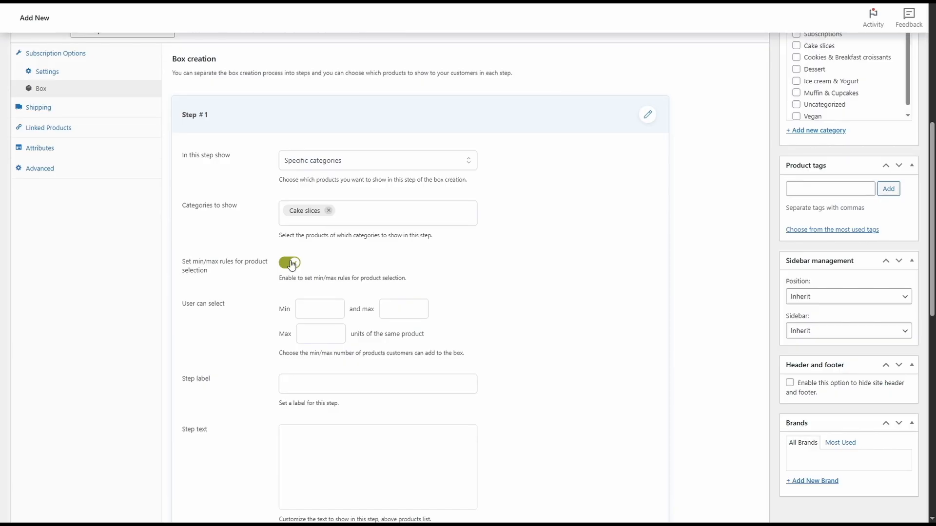
{"action": "left_click", "coordinate": [317, 313]}
{"action": "type", "text": "1"}
{"action": "left_click", "coordinate": [390, 312]}
{"action": "type", "text": "3"}
{"action": "left_click", "coordinate": [302, 334]}
{"action": "left_click", "coordinate": [306, 352]}
Label Step #1 "Choose your cake slices:".
{"action": "scroll", "coordinate": [306, 352], "scroll_direction": "down", "scroll_amount": 2}
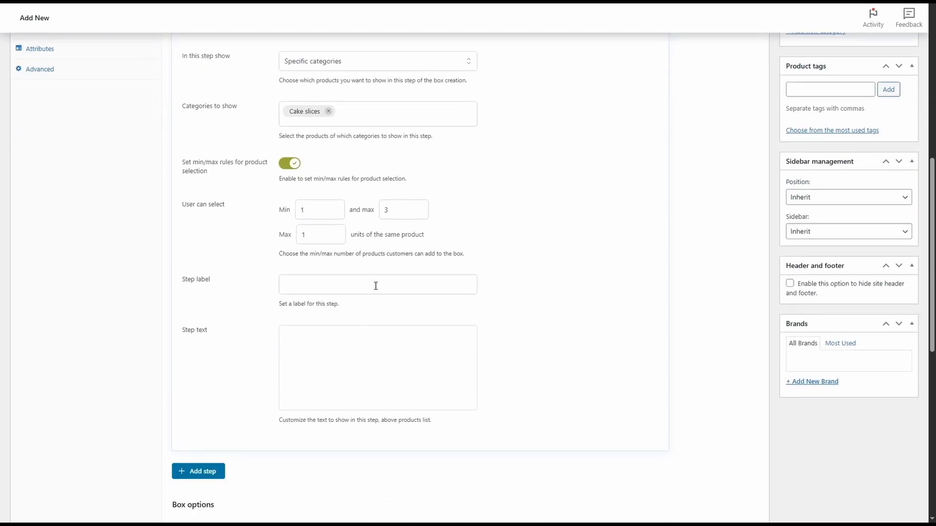
{"action": "left_click", "coordinate": [376, 286]}
{"action": "type", "text": "Choose your cake slices:"}
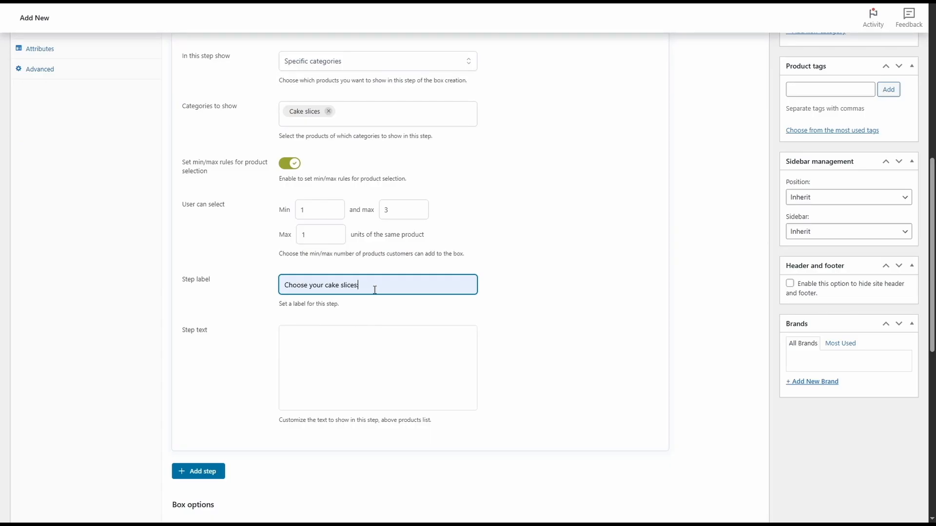
{"action": "scroll", "coordinate": [374, 293], "scroll_direction": "down", "scroll_amount": 1}
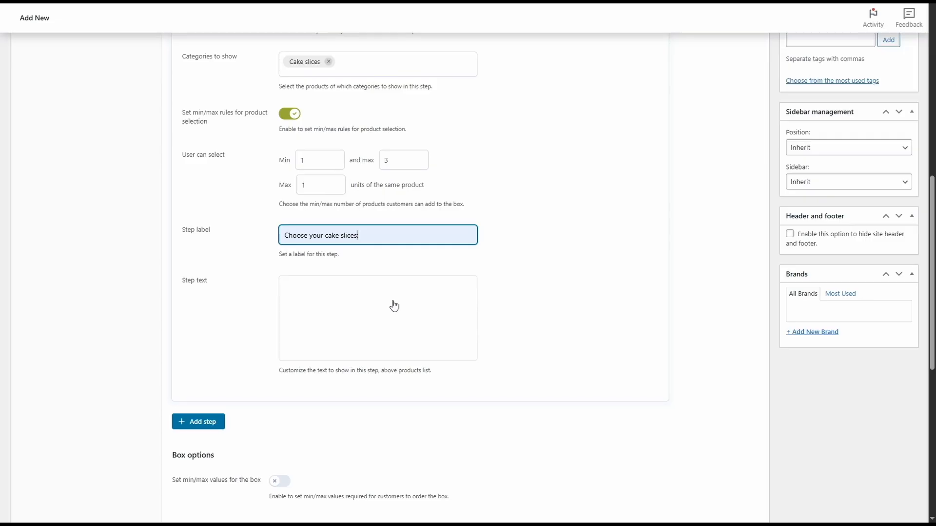
Add a second box step that shows the specific category Ice cream & Yogurt.
{"action": "scroll", "coordinate": [394, 306], "scroll_direction": "down", "scroll_amount": 2}
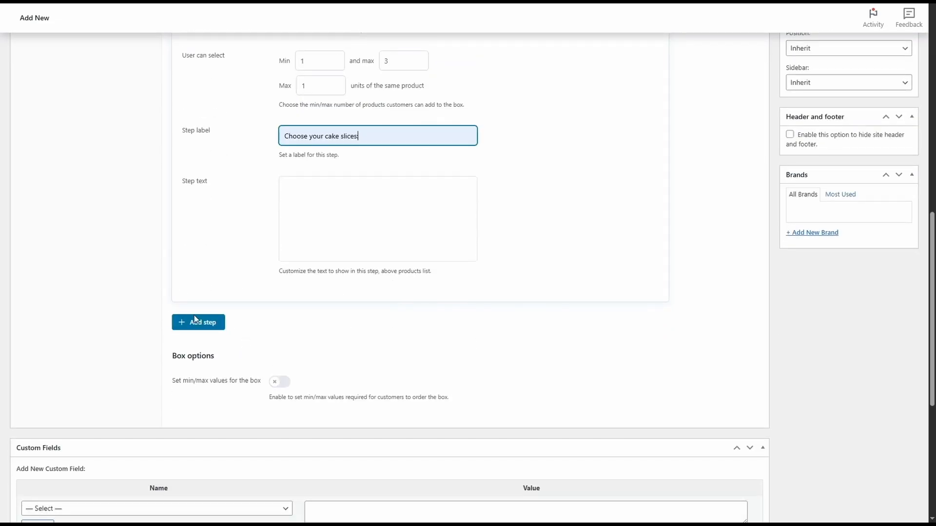
{"action": "left_click", "coordinate": [205, 329]}
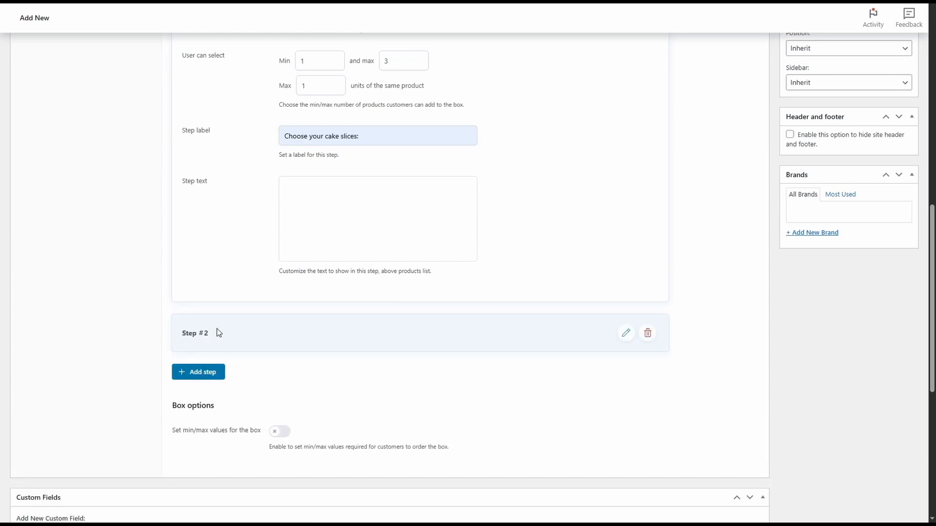
{"action": "left_click", "coordinate": [620, 340]}
{"action": "scroll", "coordinate": [618, 344], "scroll_direction": "down", "scroll_amount": 3}
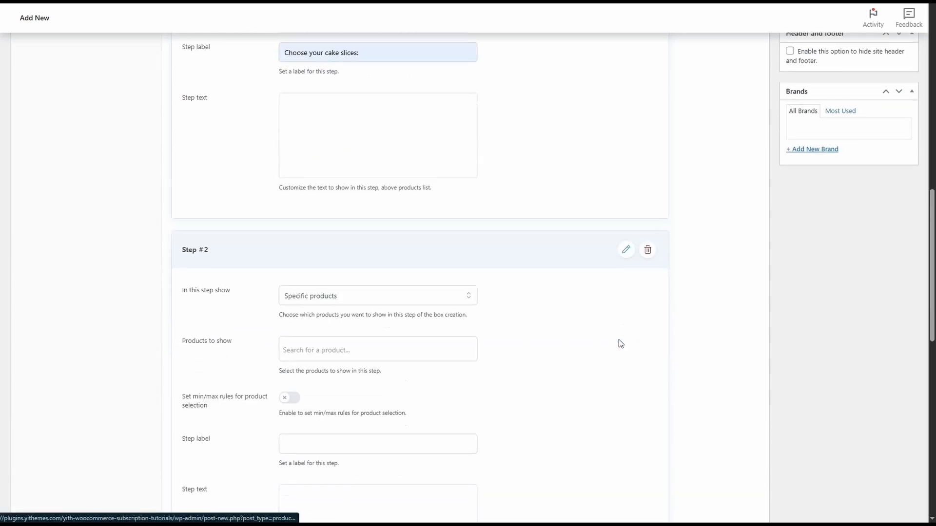
{"action": "left_click", "coordinate": [340, 239]}
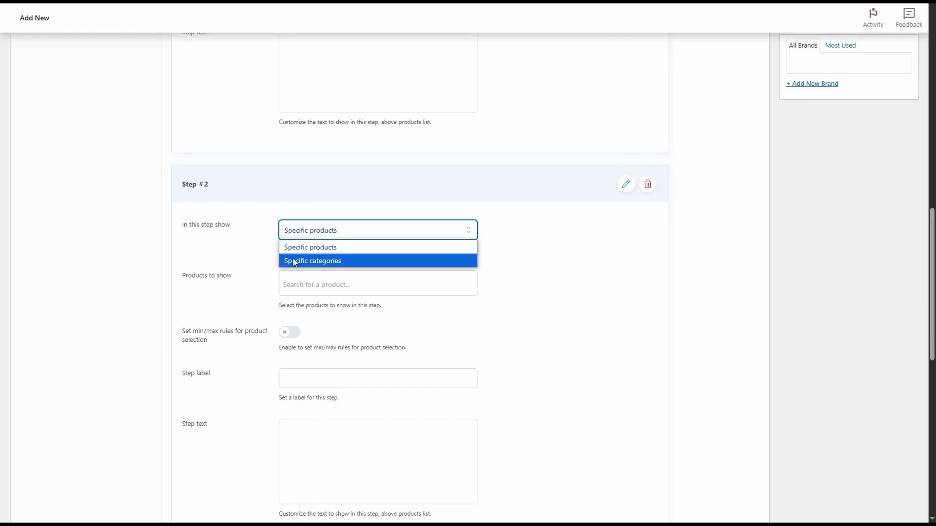
{"action": "left_click", "coordinate": [346, 262]}
{"action": "left_click", "coordinate": [350, 282]}
{"action": "type", "text": "ice"}
{"action": "left_click", "coordinate": [347, 328]}
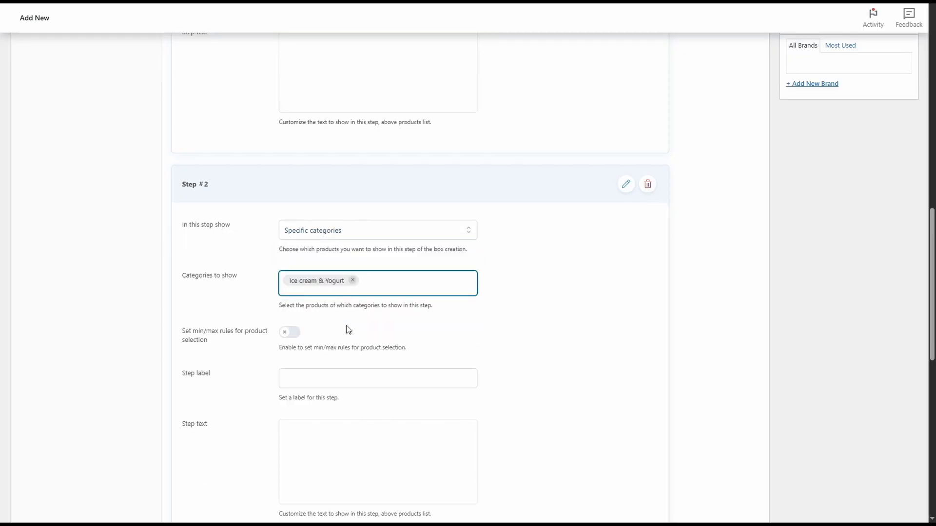
Label Step #2 "Choose your ice cream and yogurts:".
{"action": "scroll", "coordinate": [349, 330], "scroll_direction": "down", "scroll_amount": 2}
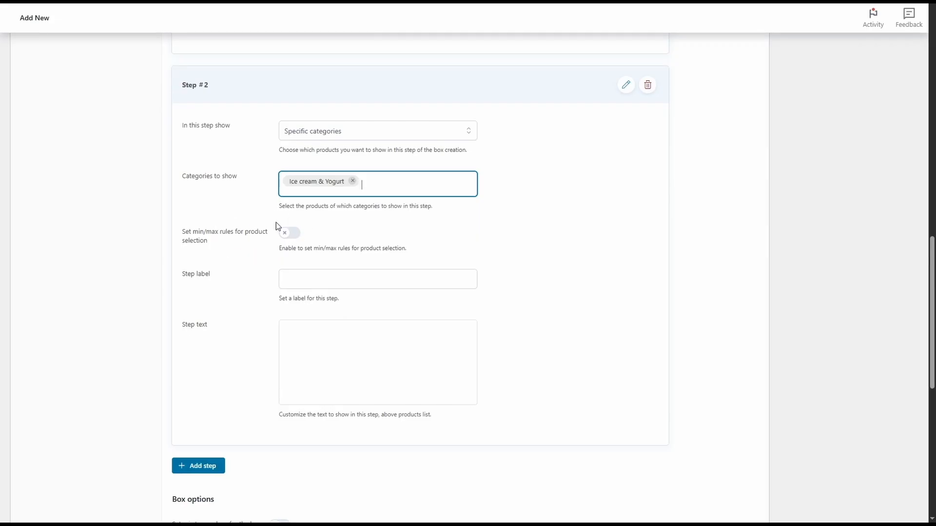
{"action": "left_click", "coordinate": [304, 279]}
{"action": "type", "text": "Choose your ice cream and yogurts"}
{"action": "scroll", "coordinate": [348, 215], "scroll_direction": "down", "scroll_amount": 3}
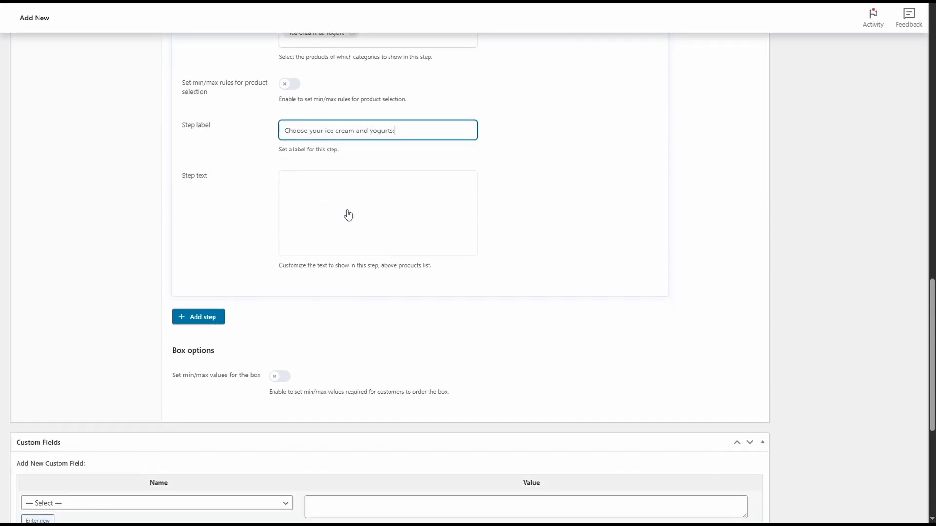
Enable min/max values for the box and set the box value to a minimum of $15 and a maximum of $30.
{"action": "scroll", "coordinate": [347, 215], "scroll_direction": "down", "scroll_amount": 2}
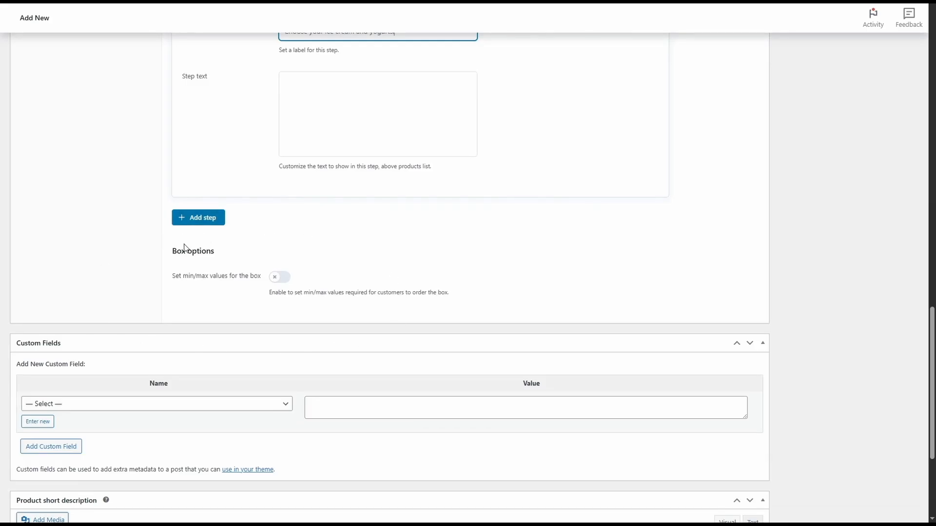
{"action": "left_click", "coordinate": [287, 282]}
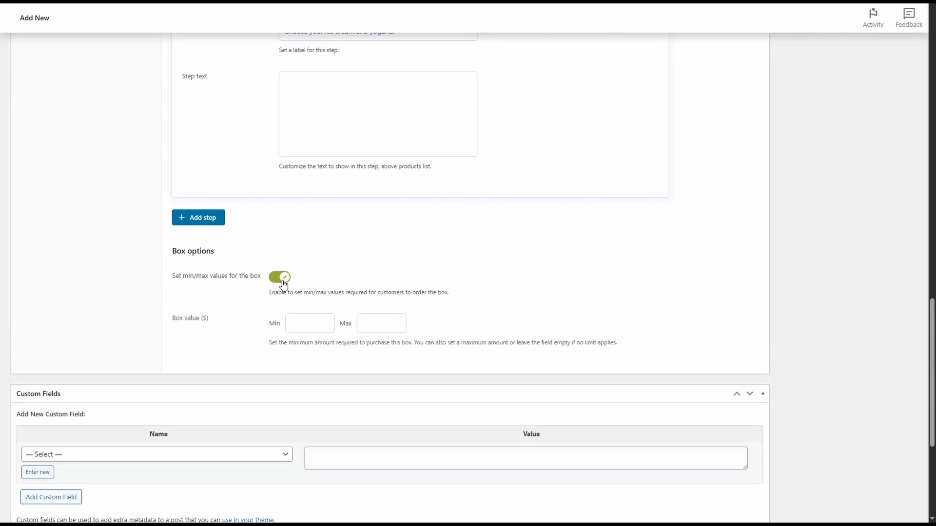
{"action": "left_click", "coordinate": [295, 328]}
{"action": "type", "text": "15"}
{"action": "left_click", "coordinate": [373, 327]}
{"action": "type", "text": "30"}
{"action": "left_click", "coordinate": [430, 330]}
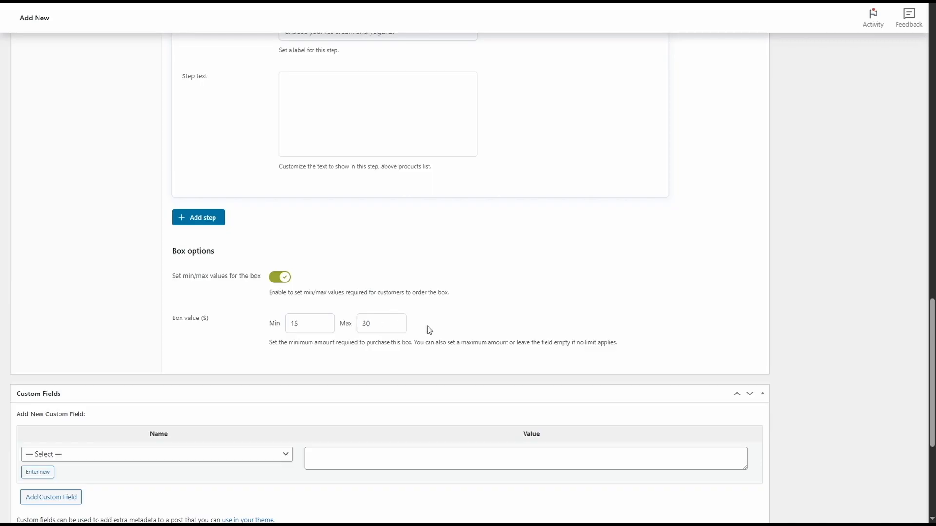